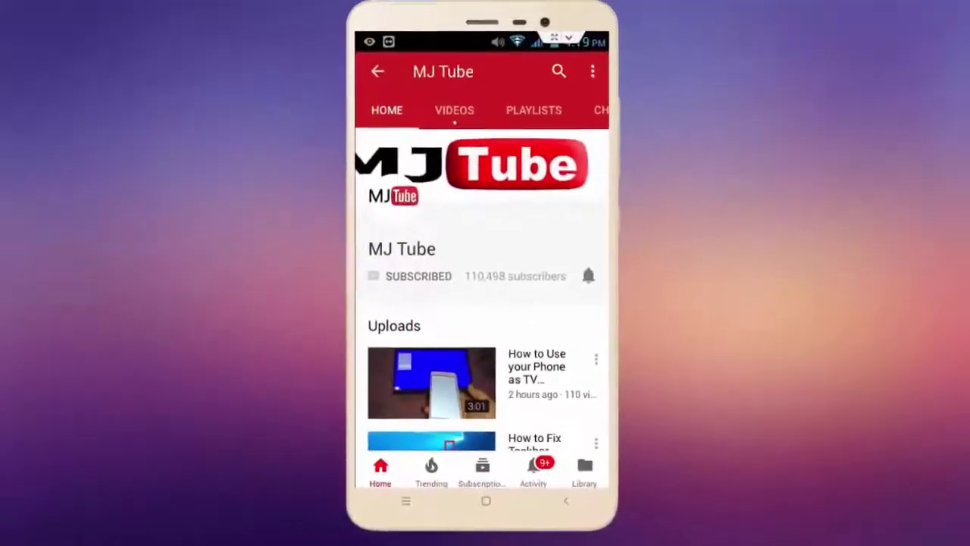
# Open the Windows 10 (C:) drive from This PC in File Explorer.
pyautogui.click(588, 276)
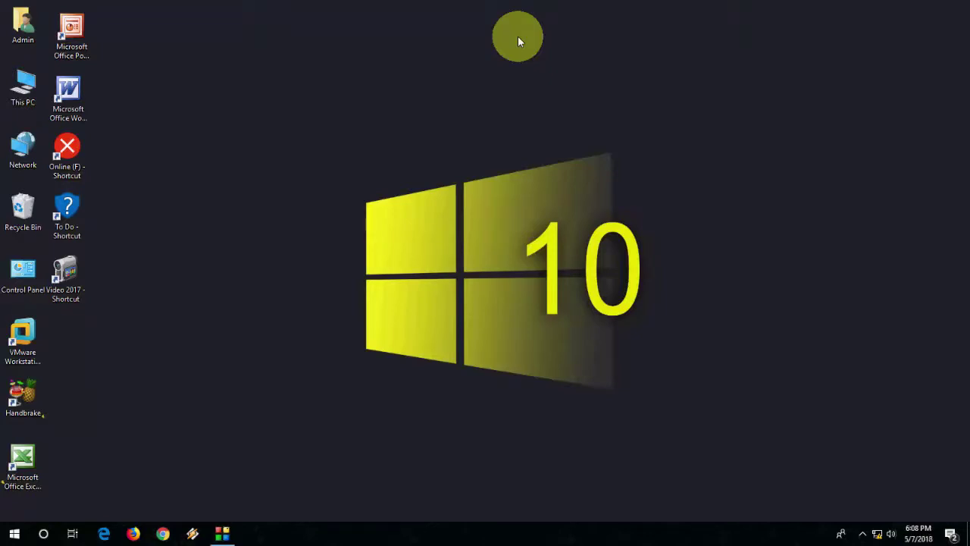
pyautogui.doubleClick(24, 84)
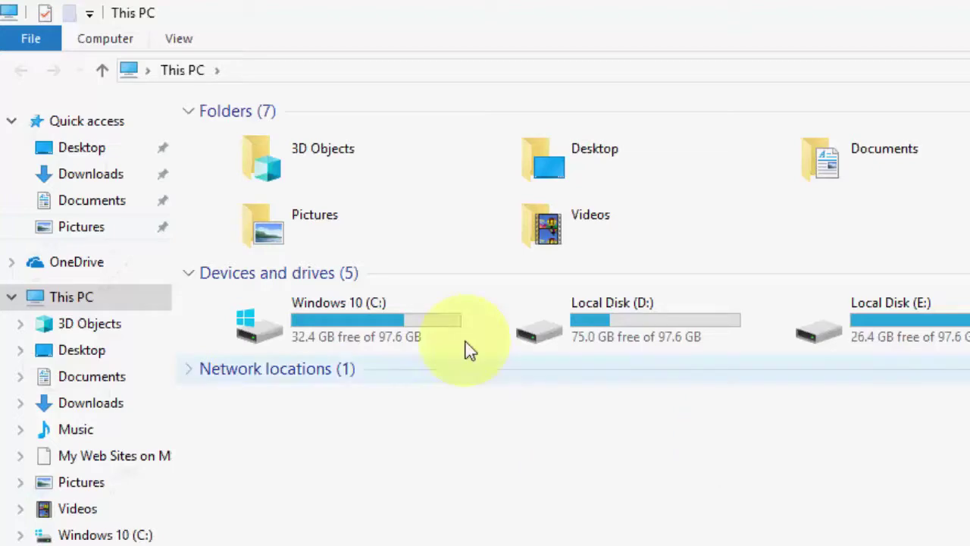
pyautogui.click(378, 310)
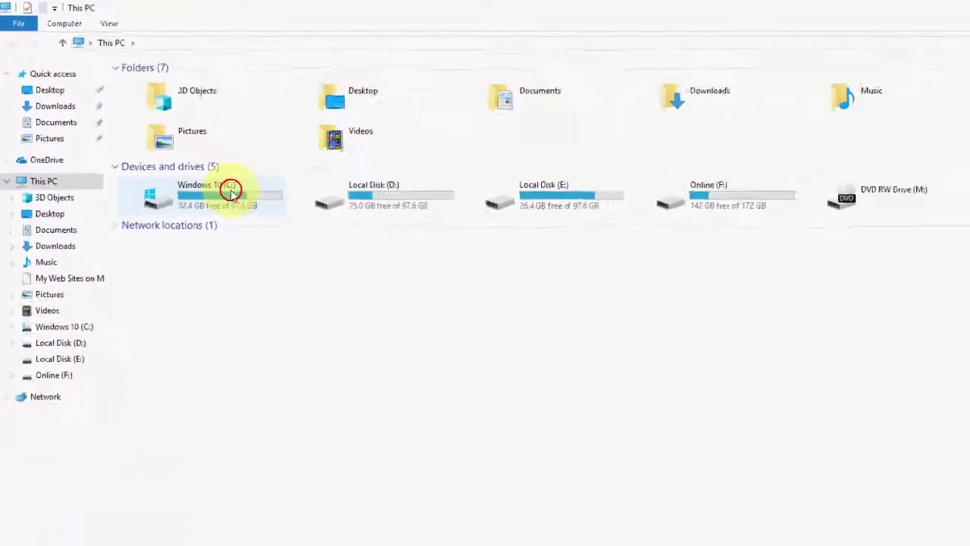
pyautogui.doubleClick(314, 261)
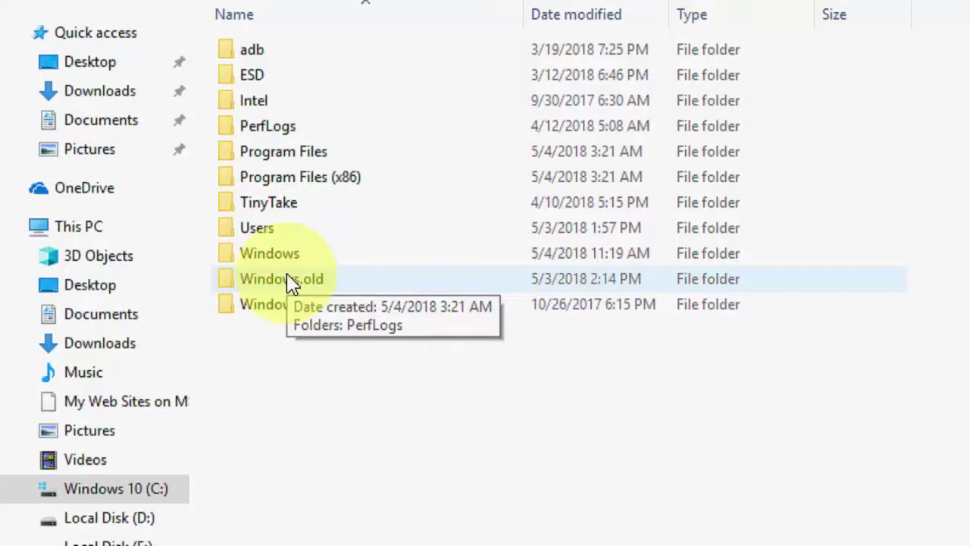
# Check the Windows.old folder's size in Properties (about 5.56 GB), then refresh the listing.
pyautogui.rightClick(289, 281)
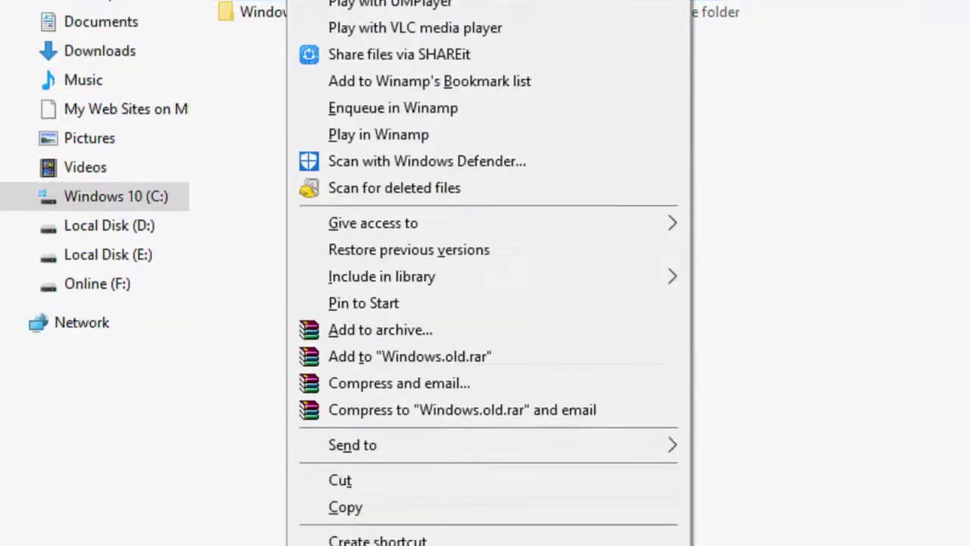
pyautogui.click(421, 536)
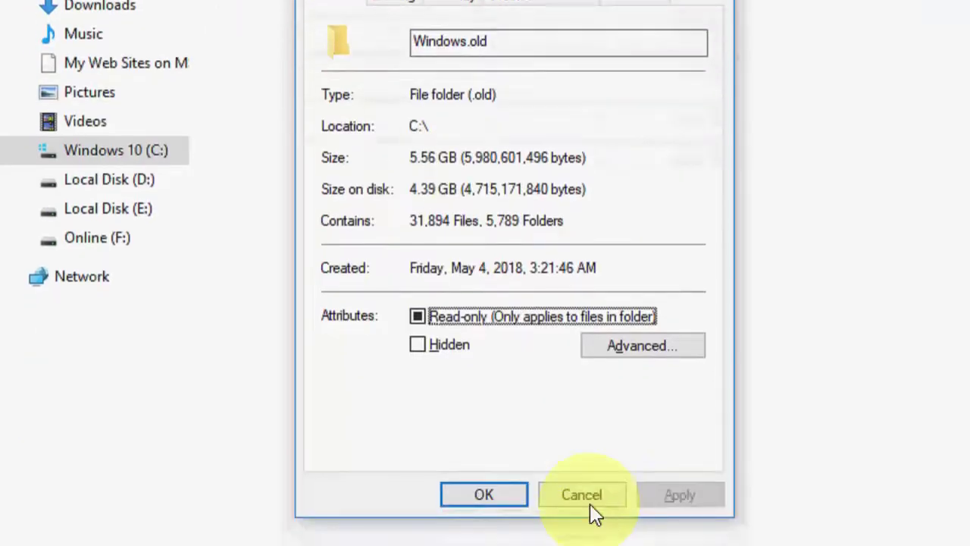
pyautogui.click(583, 497)
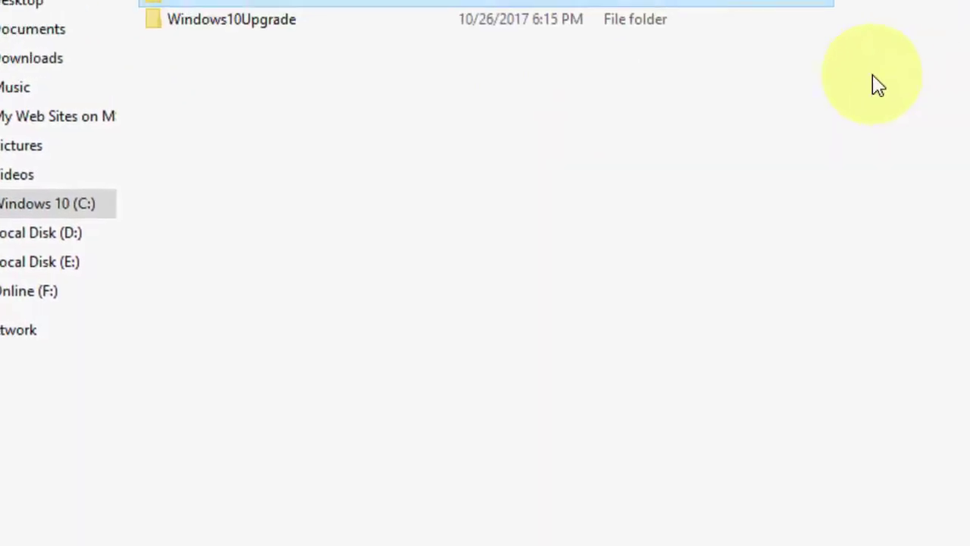
pyautogui.rightClick(555, 158)
pyautogui.click(584, 206)
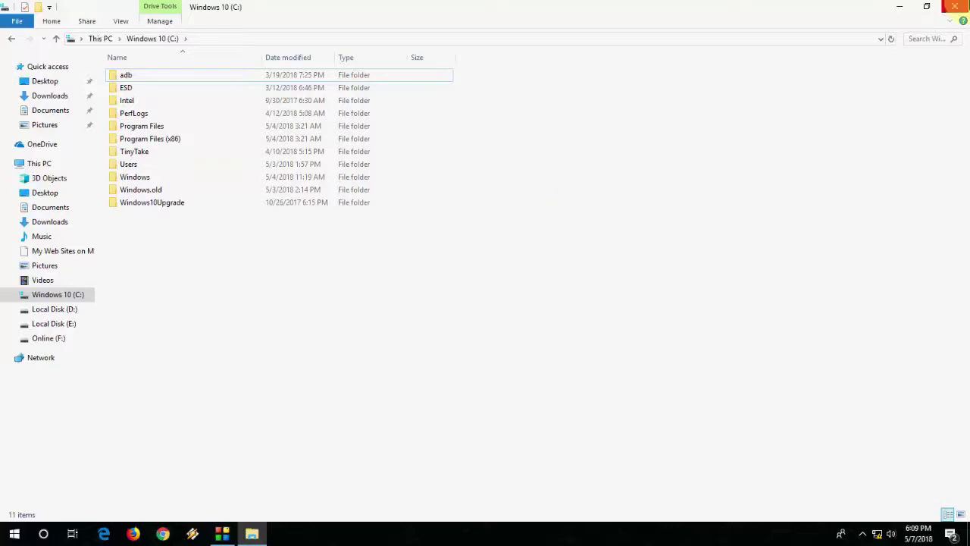
# Close File Explorer and refresh the desktop.
pyautogui.click(954, 6)
pyautogui.rightClick(257, 126)
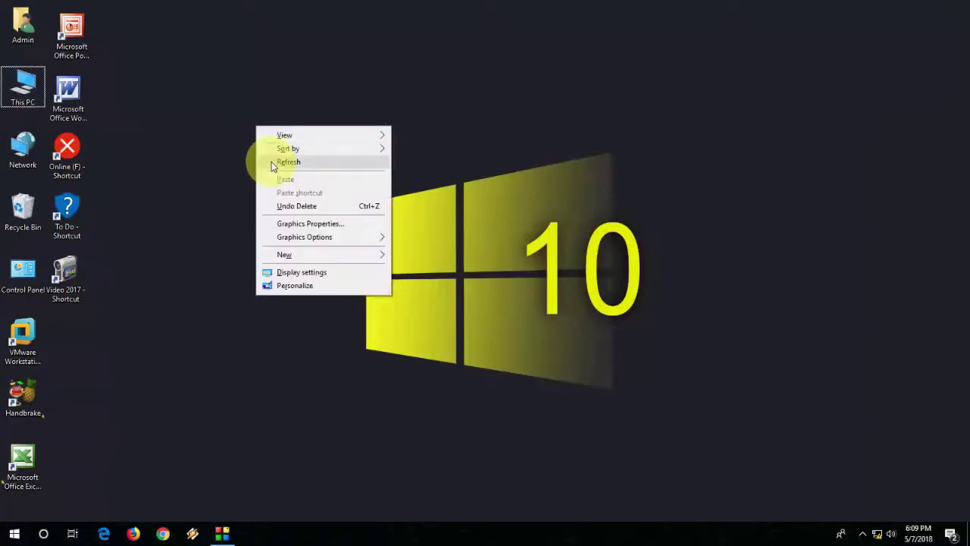
pyautogui.click(270, 161)
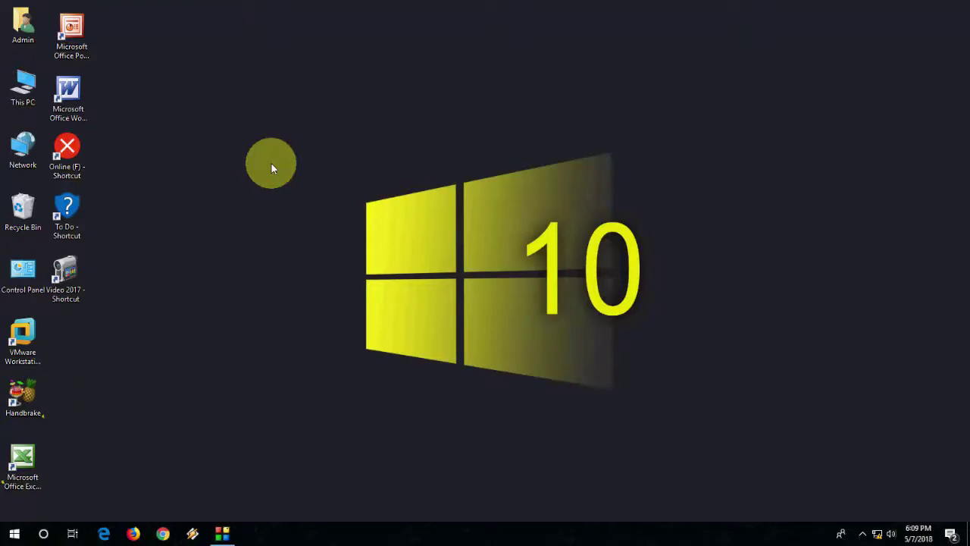
# Launch Disk Cleanup by searching 'disk clean' in Start and run it on drive C:.
pyautogui.click(14, 534)
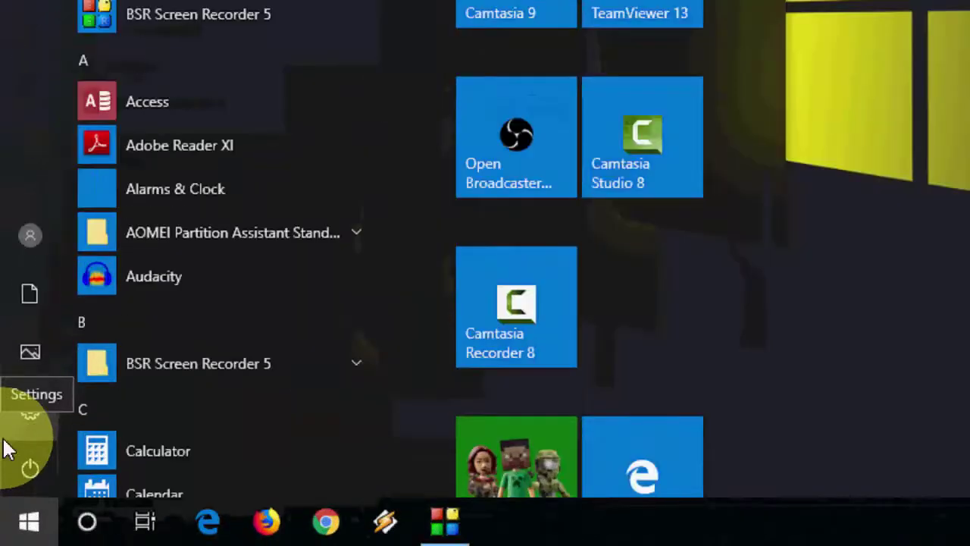
pyautogui.write('disk clea')
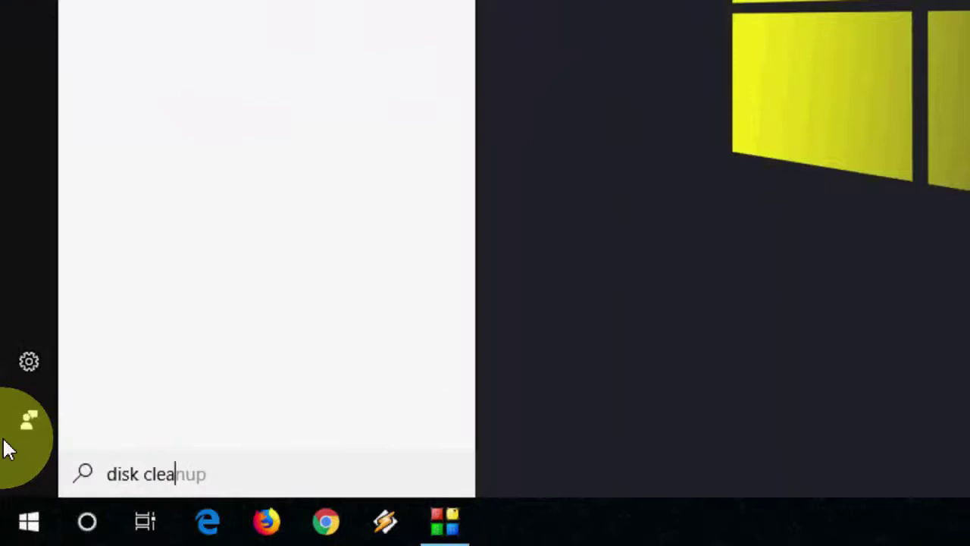
pyautogui.write('n')
pyautogui.click(249, 92)
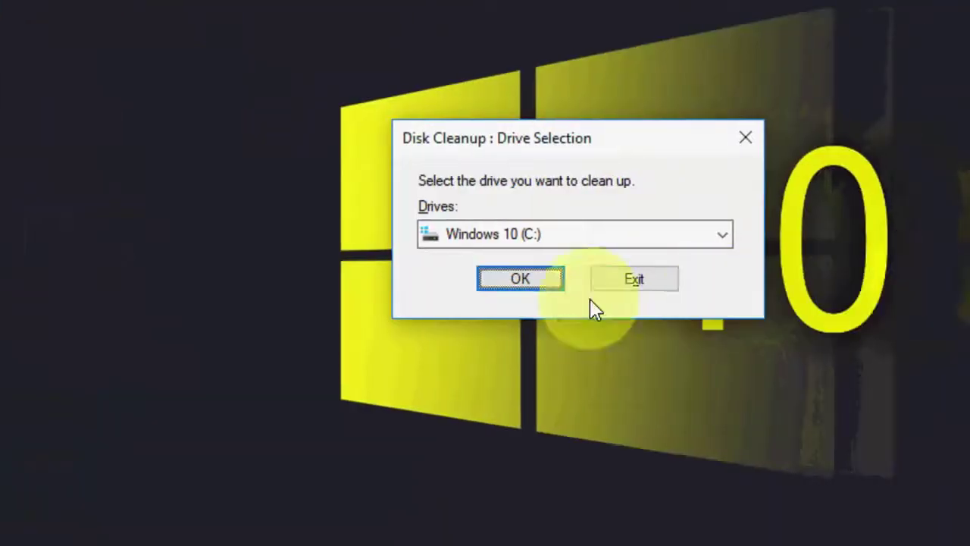
pyautogui.click(567, 282)
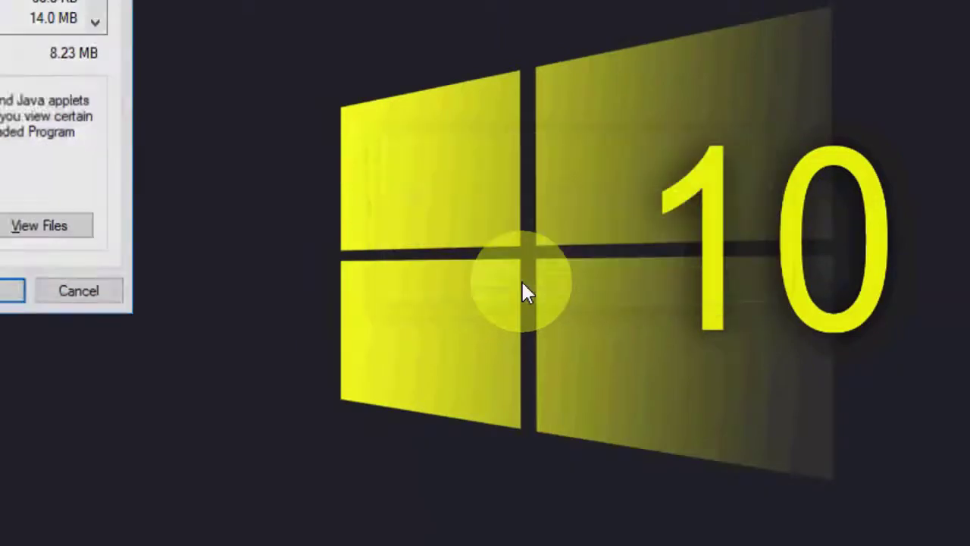
pyautogui.scroll(-2, 349, 216)
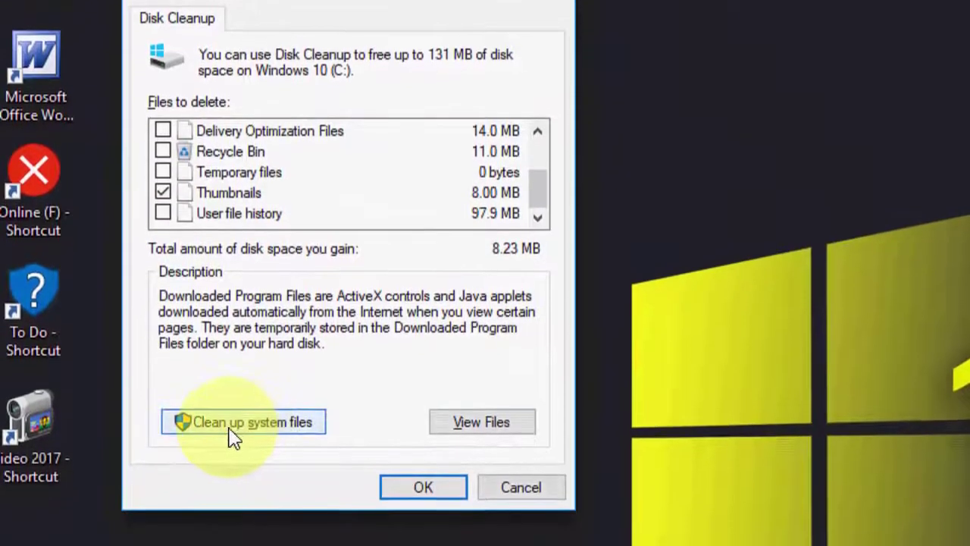
# Rescan drive C: in Disk Cleanup including system files.
pyautogui.click(242, 422)
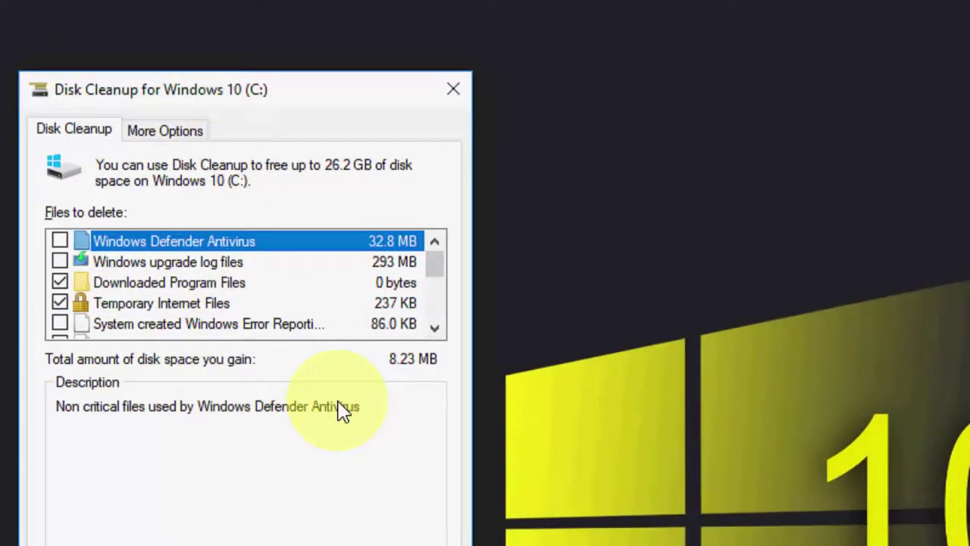
pyautogui.click(442, 333)
pyautogui.click(441, 333)
pyautogui.click(441, 334)
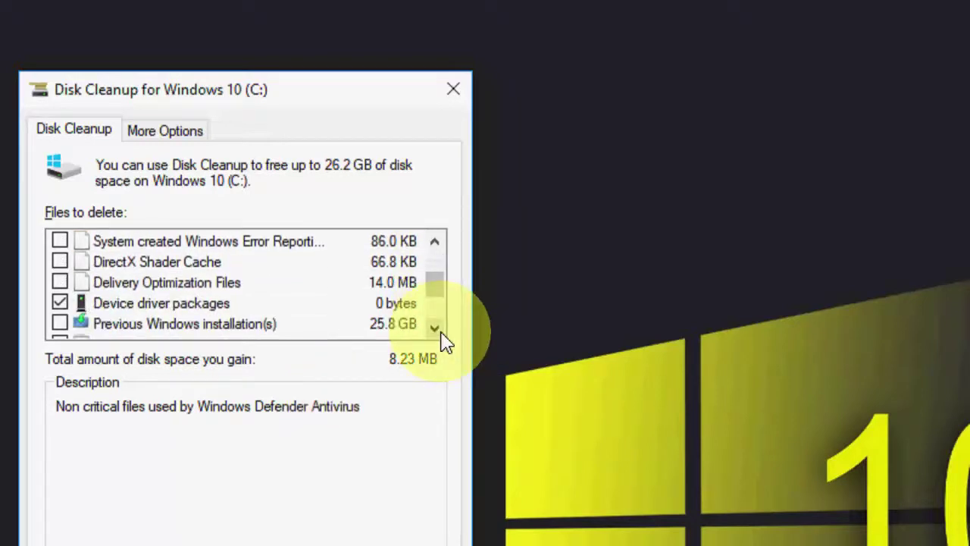
pyautogui.click(441, 334)
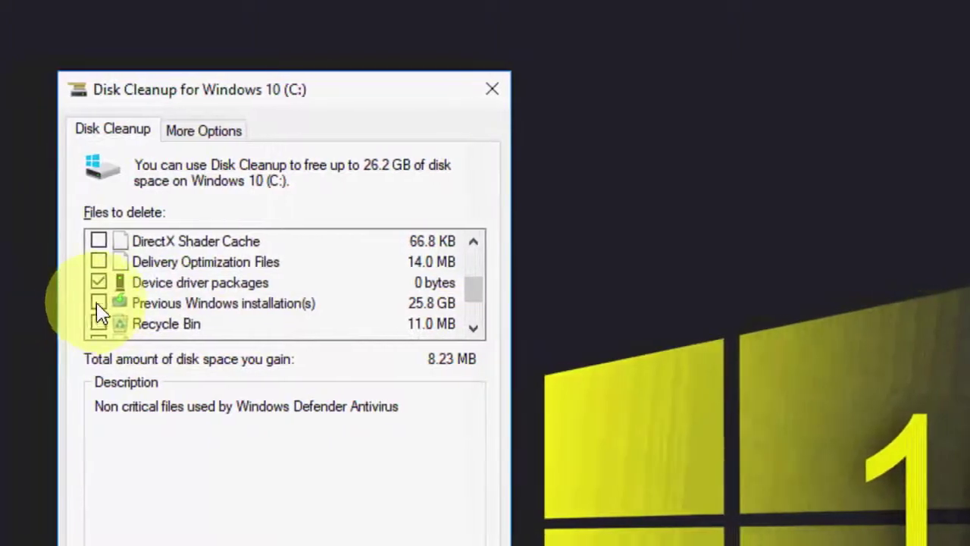
# Tick Previous Windows installation(s) and untick Device driver packages, Downloaded Program Files and Temporary Internet Files.
pyautogui.click(99, 304)
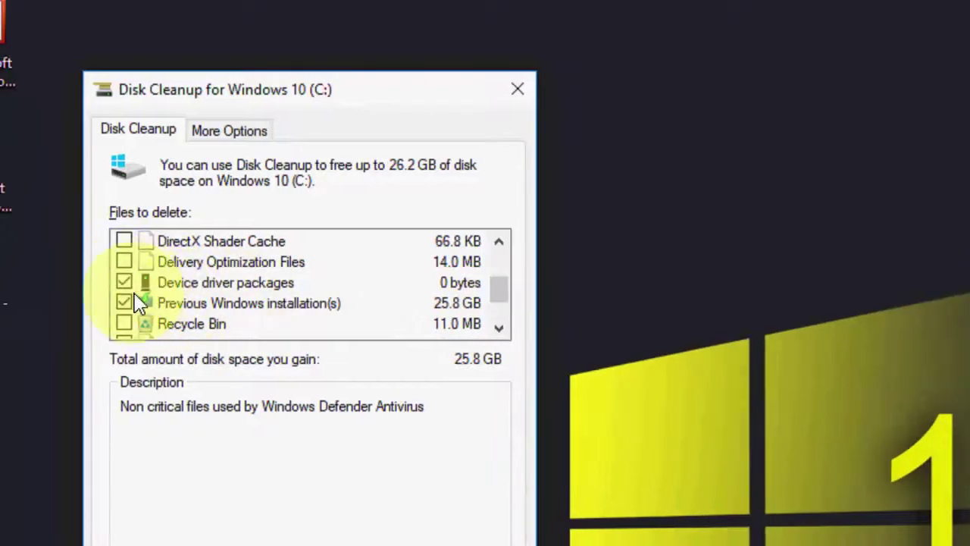
pyautogui.click(131, 282)
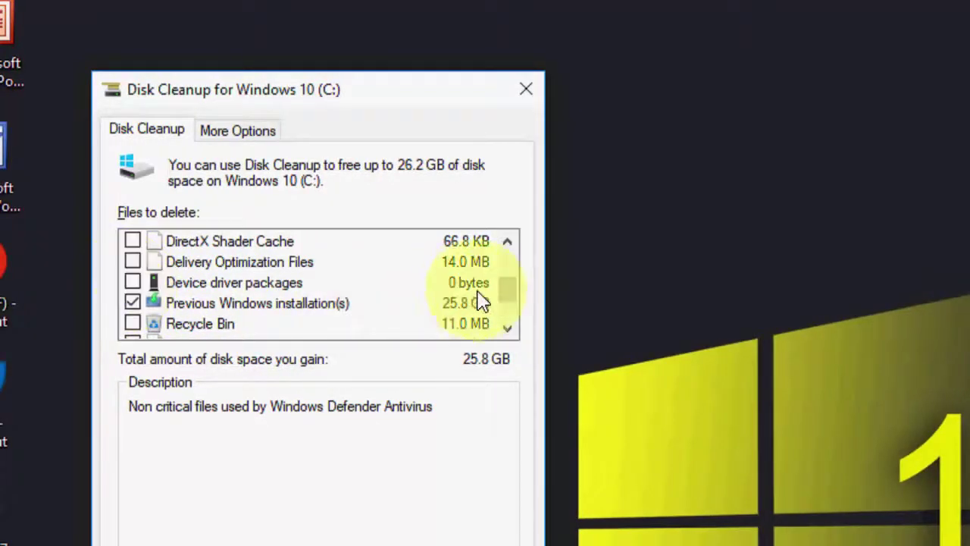
pyautogui.moveTo(507, 288); pyautogui.dragTo(508, 270)
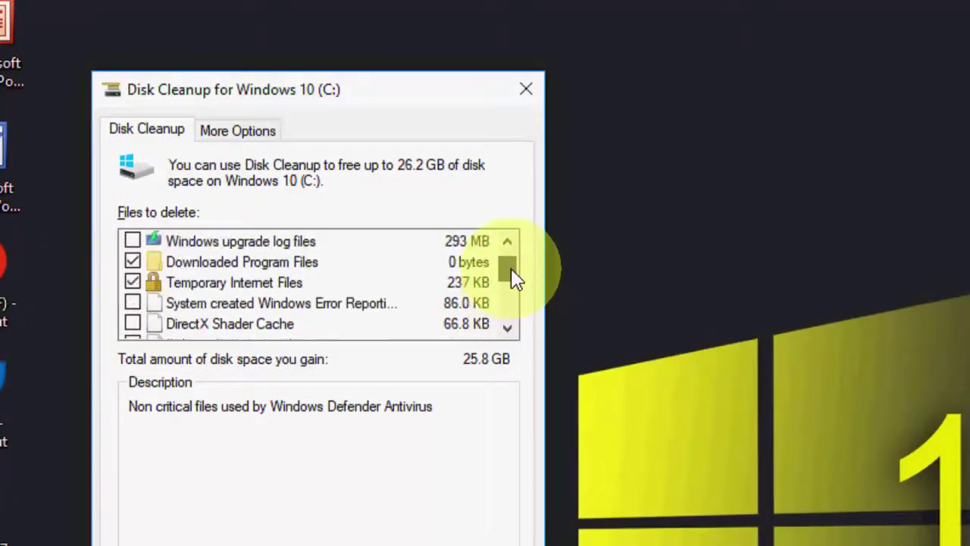
pyautogui.click(132, 282)
pyautogui.click(132, 262)
pyautogui.click(507, 327)
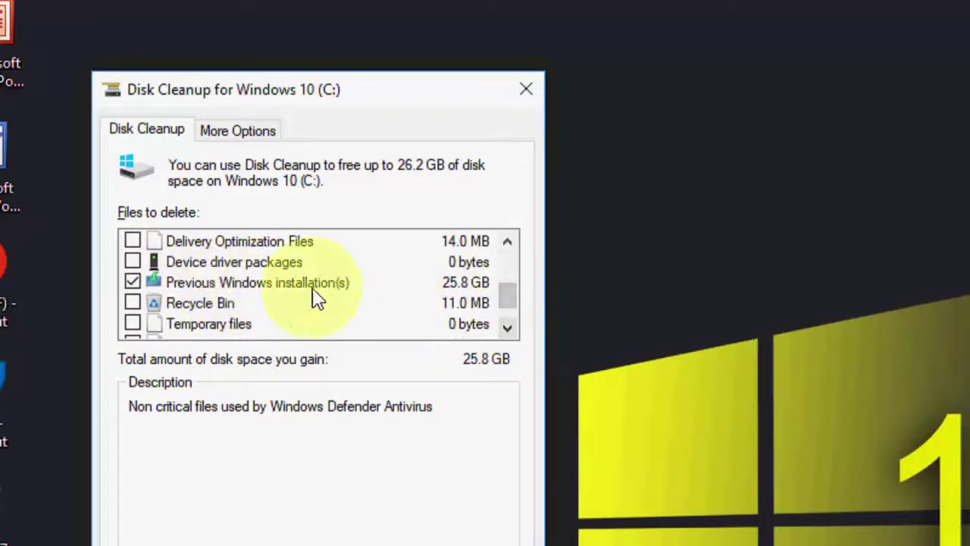
# Delete the selected files, accepting that Windows can no longer be rolled back.
pyautogui.click(413, 453)
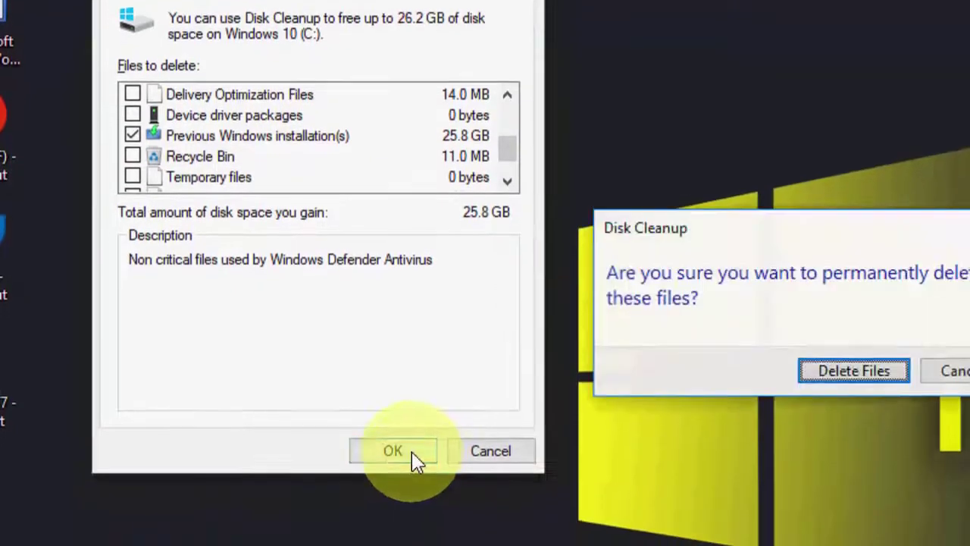
pyautogui.click(864, 371)
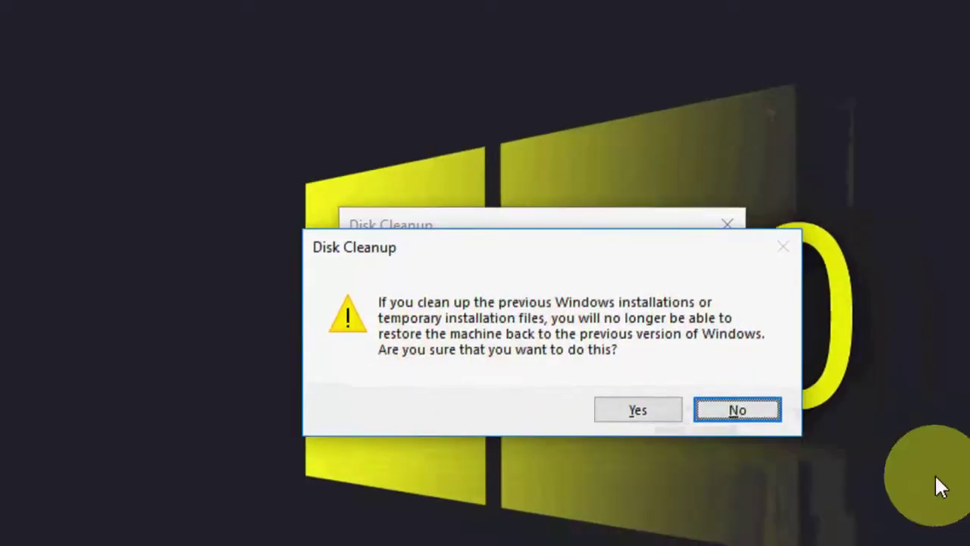
pyautogui.click(614, 394)
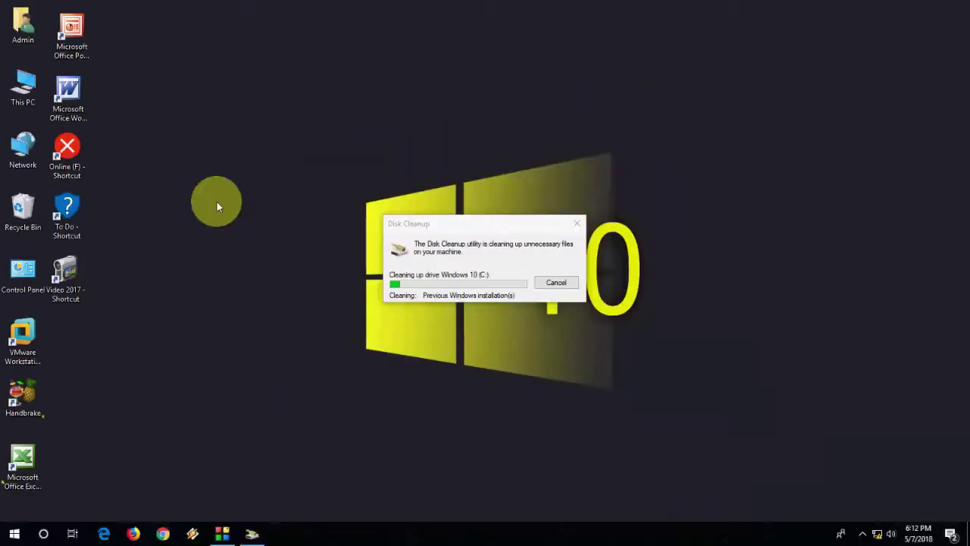
pyautogui.rightClick(202, 221)
pyautogui.click(221, 250)
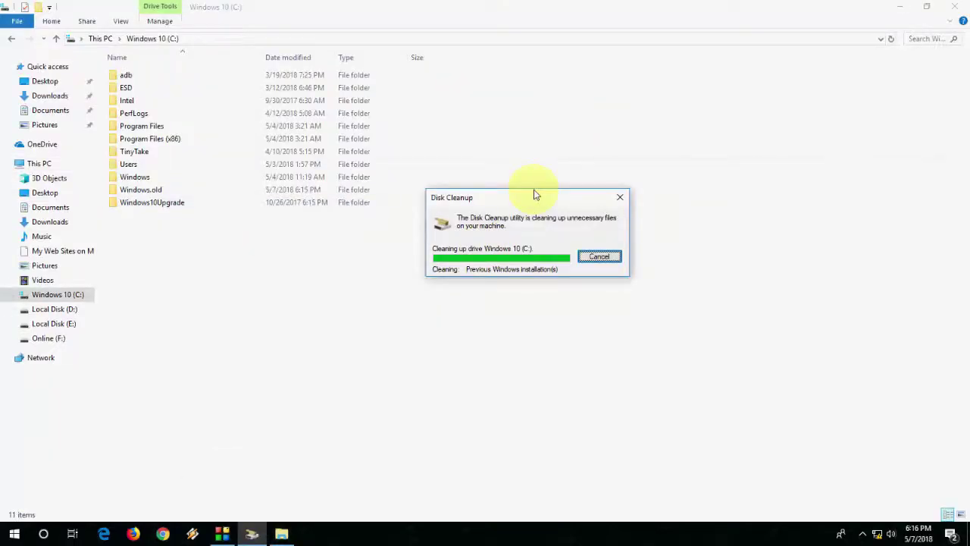
# Refresh the drive C: listing to confirm Windows.old has been removed.
pyautogui.moveTo(534, 195); pyautogui.dragTo(539, 170)
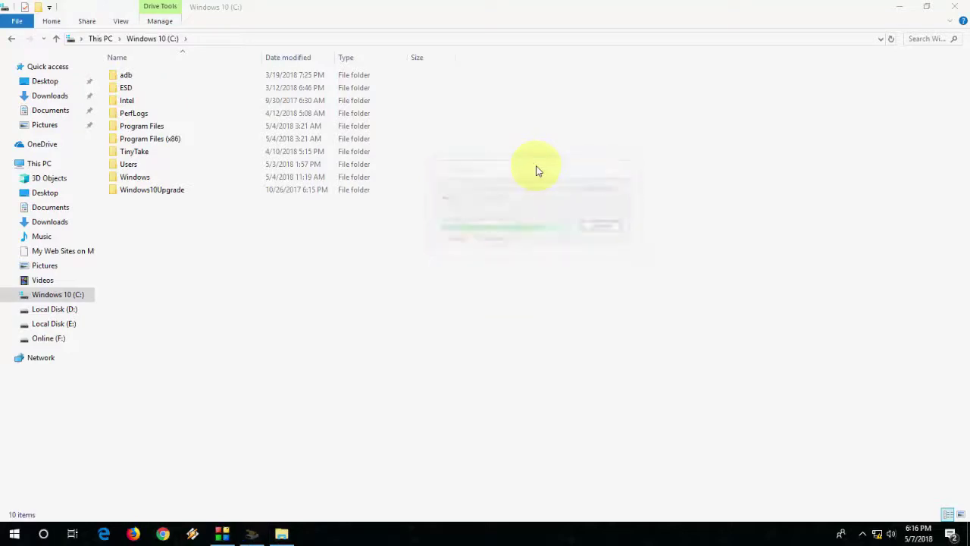
pyautogui.rightClick(273, 248)
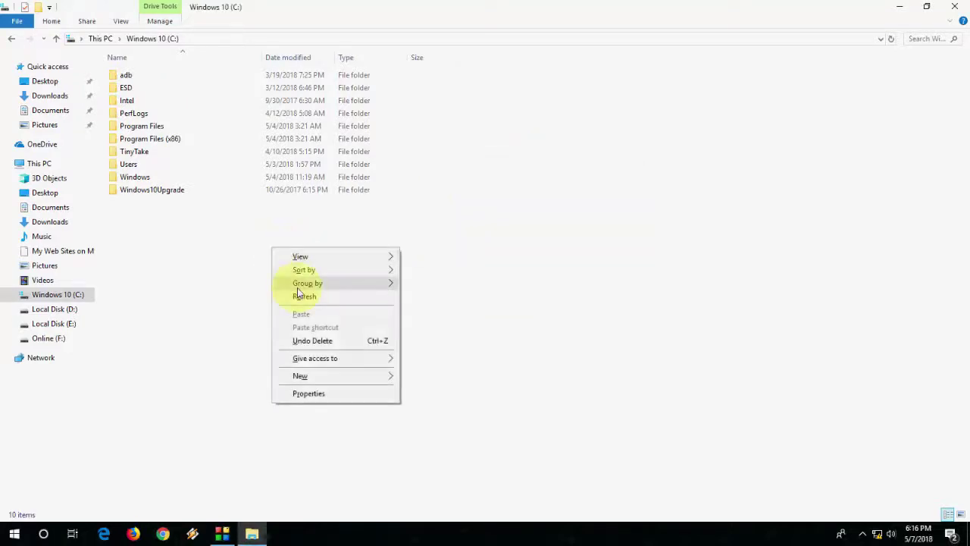
pyautogui.click(299, 295)
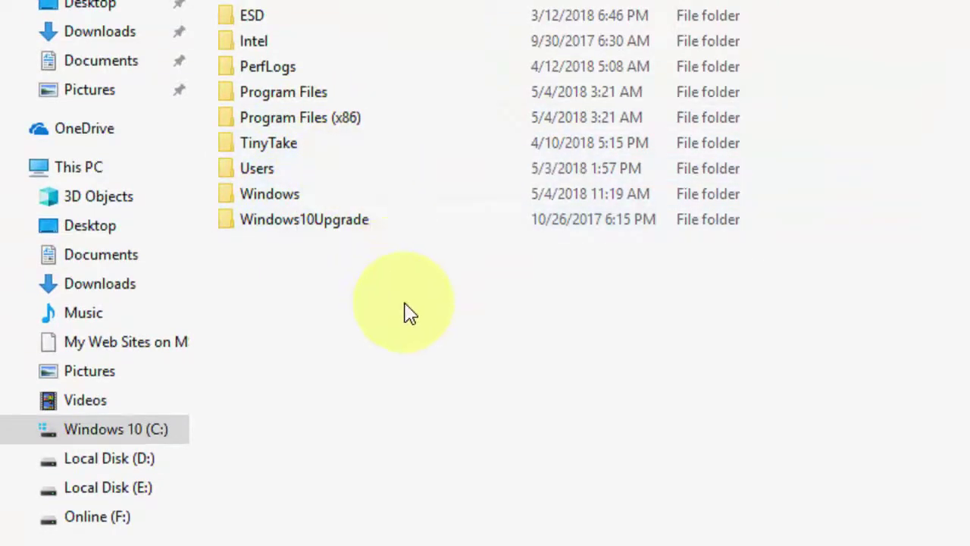
pyautogui.rightClick(205, 234)
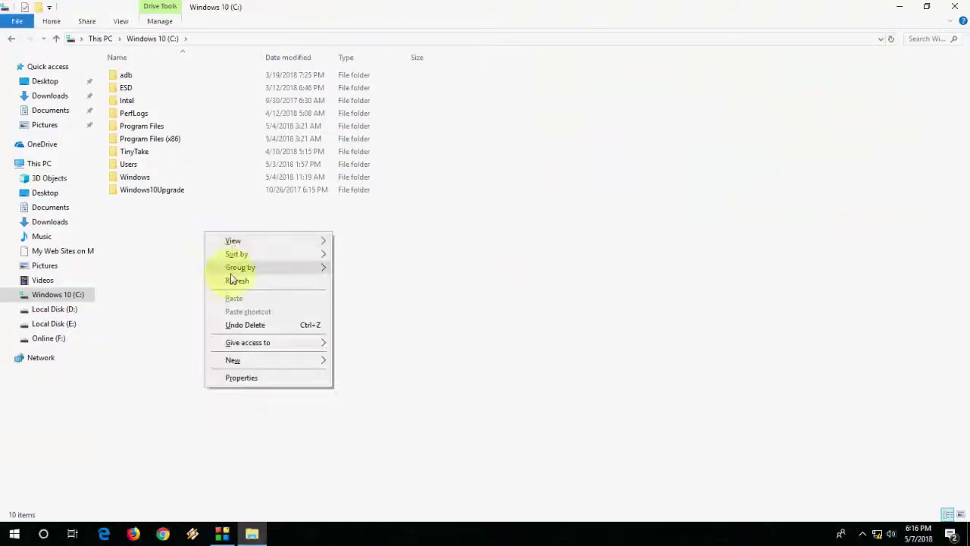
pyautogui.click(233, 280)
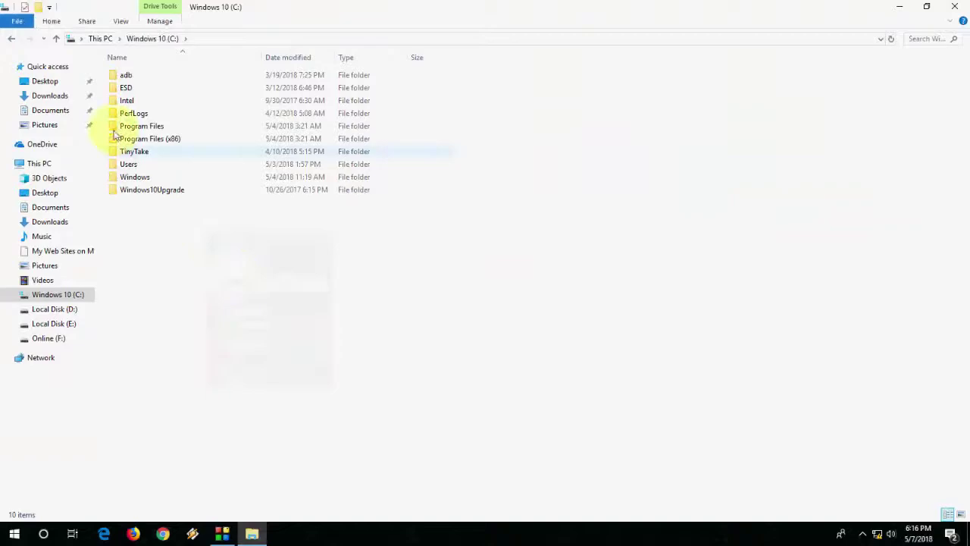
pyautogui.click(11, 39)
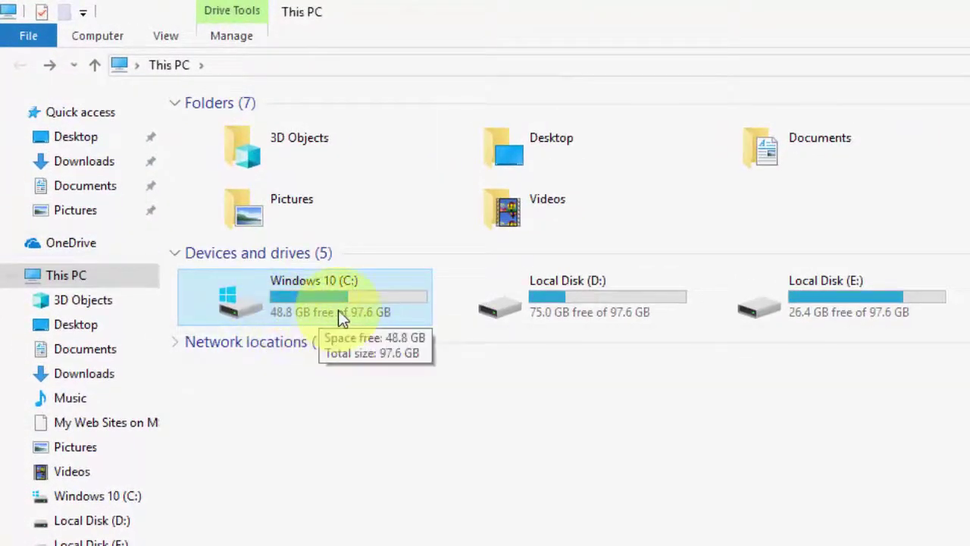
# Refresh This PC to show 48.8 GB free on drive C:, then close Explorer.
pyautogui.rightClick(384, 464)
pyautogui.click(409, 517)
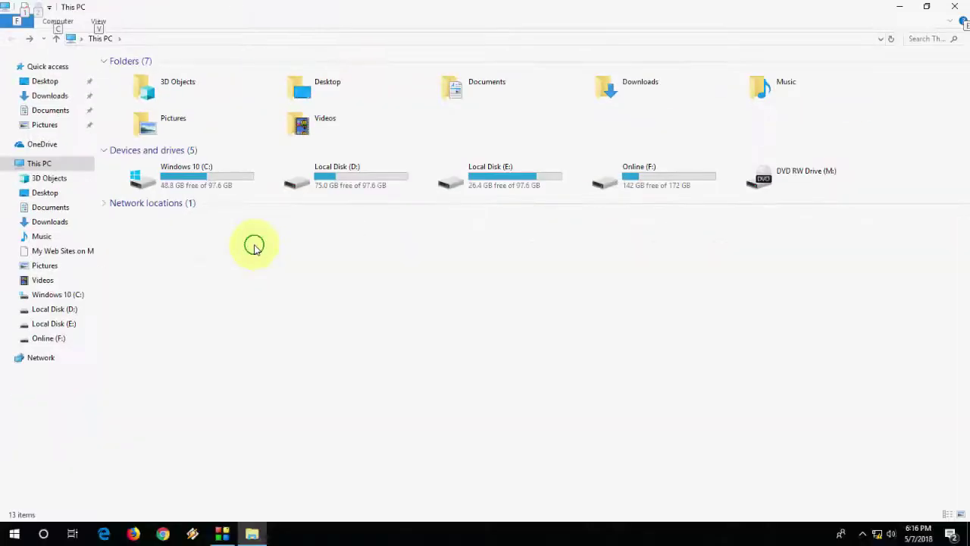
pyautogui.rightClick(255, 245)
pyautogui.click(285, 293)
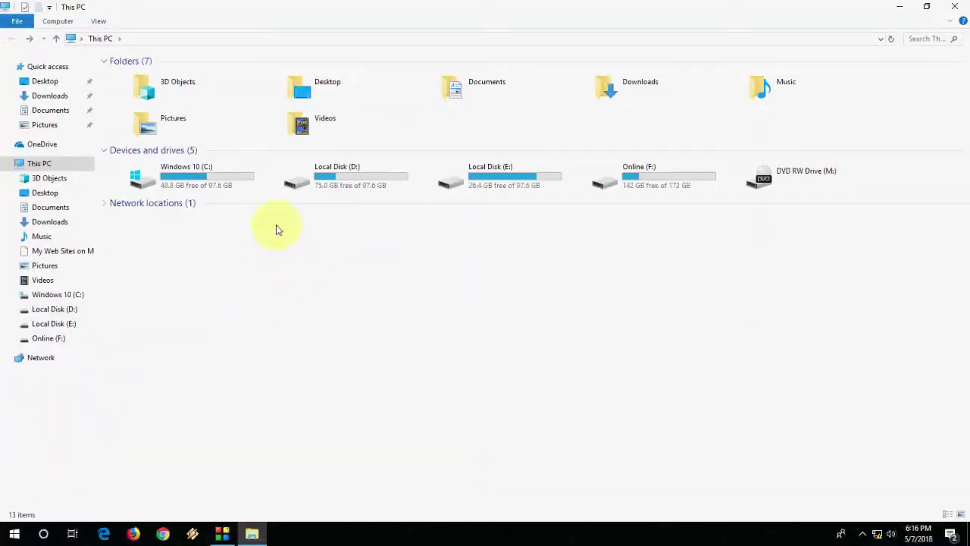
pyautogui.click(956, 6)
pyautogui.rightClick(362, 111)
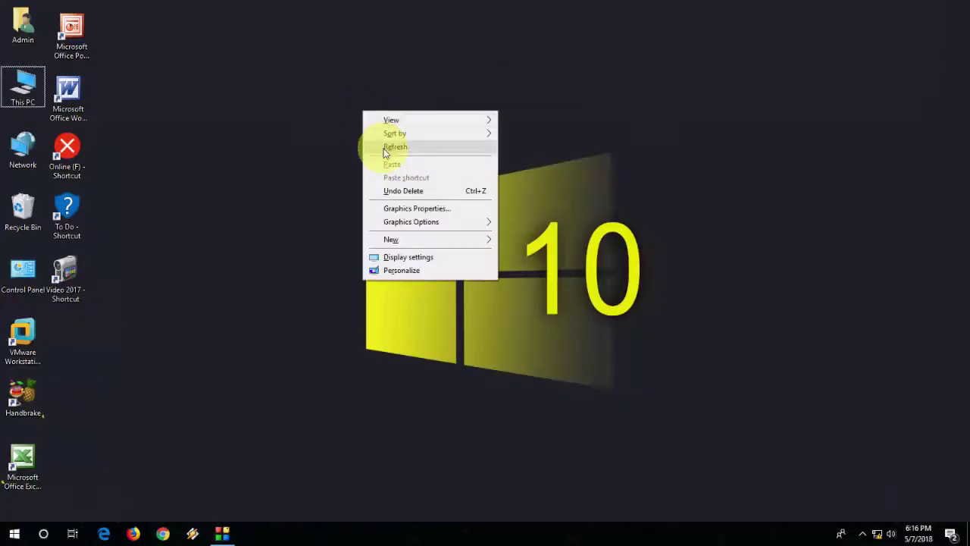